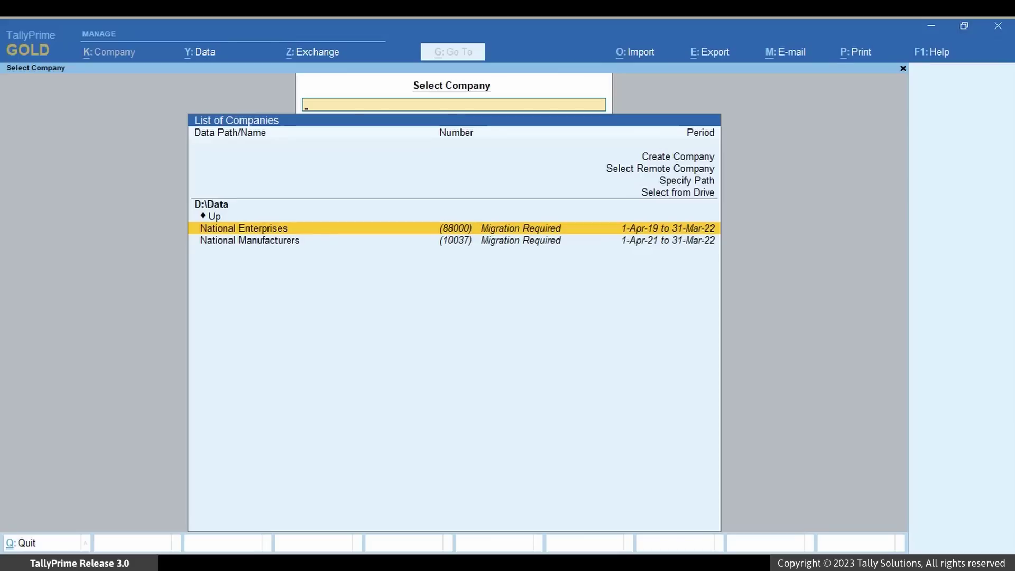
- Open National Enterprises and log in with the username and password to reach its Migrate screen (data path D:\Data\)
key("Return")
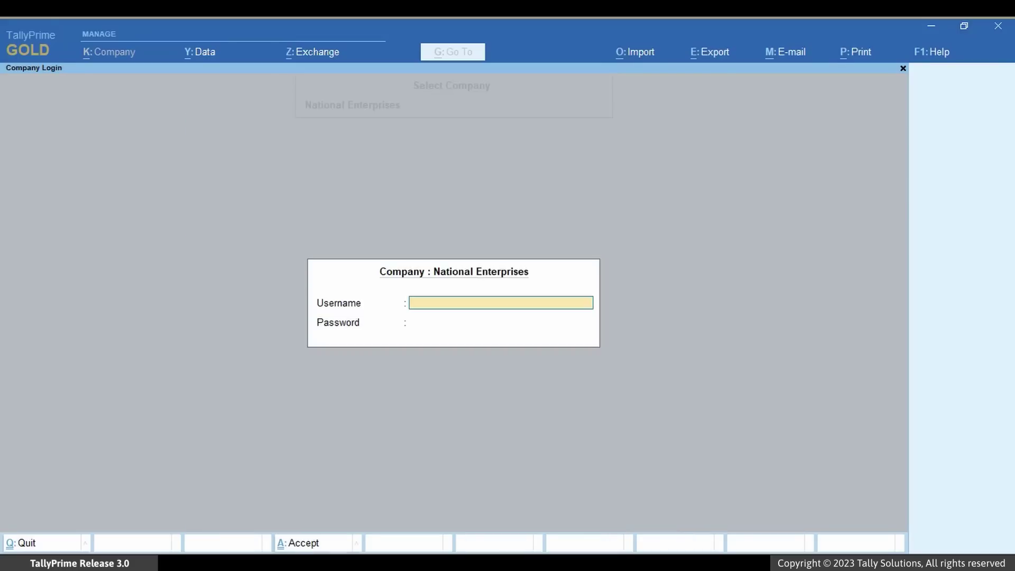
type("a")
key("Return")
type("a")
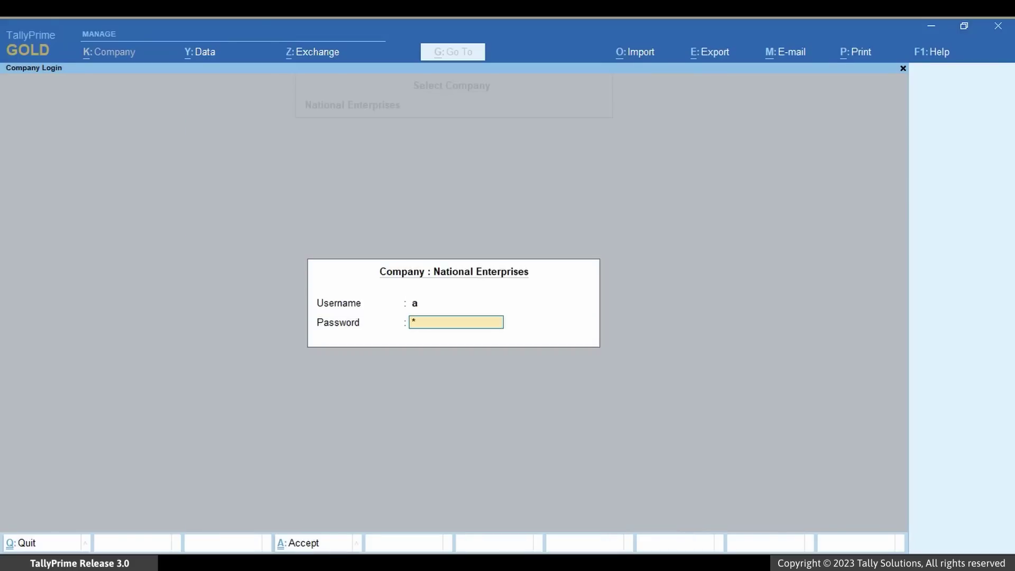
key("Return")
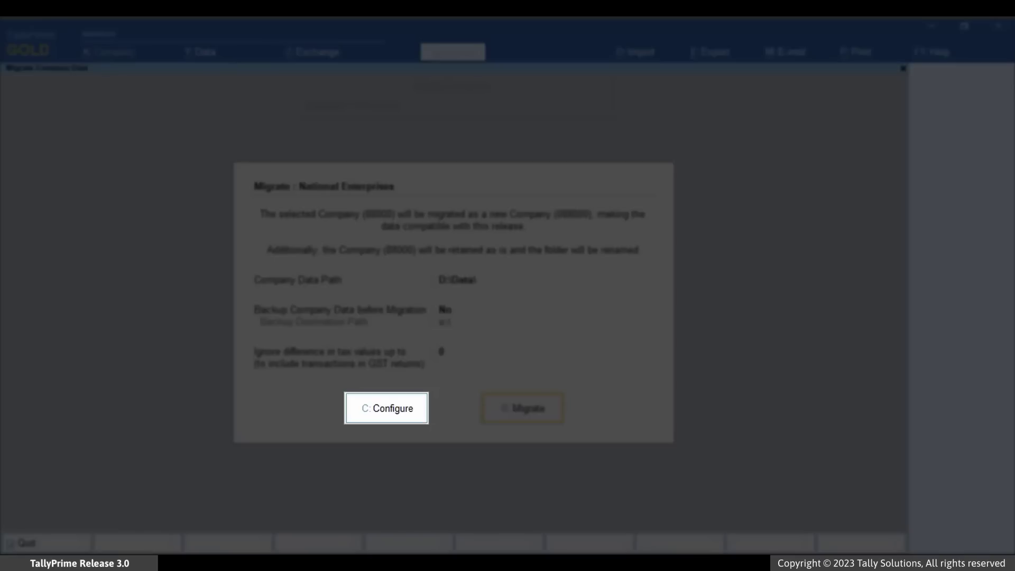
- In Migrate Configuration, set Backup Company Data before Migration to Yes with path D:\Backup, then open Ignore difference in tax values
key("c")
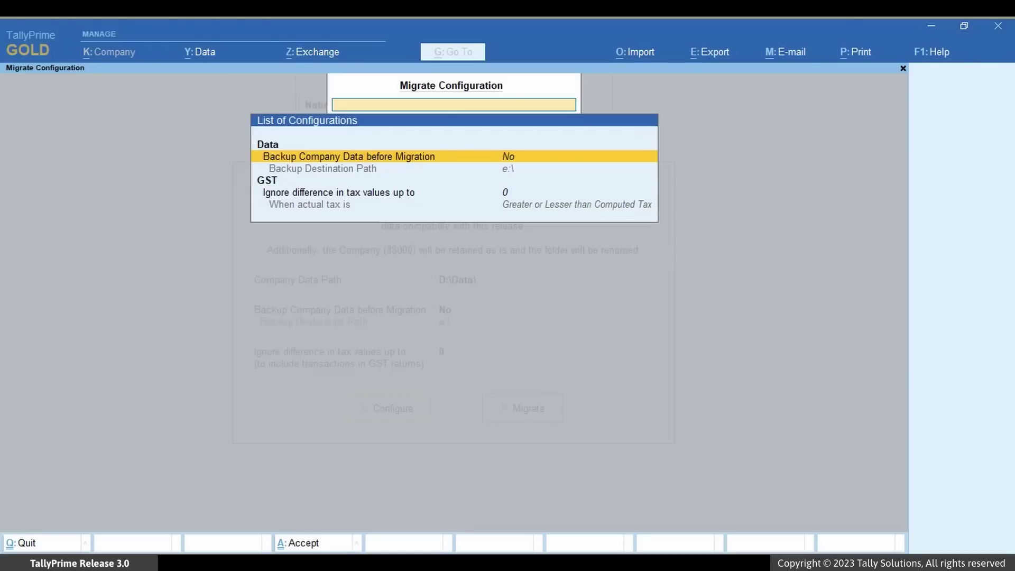
key("y")
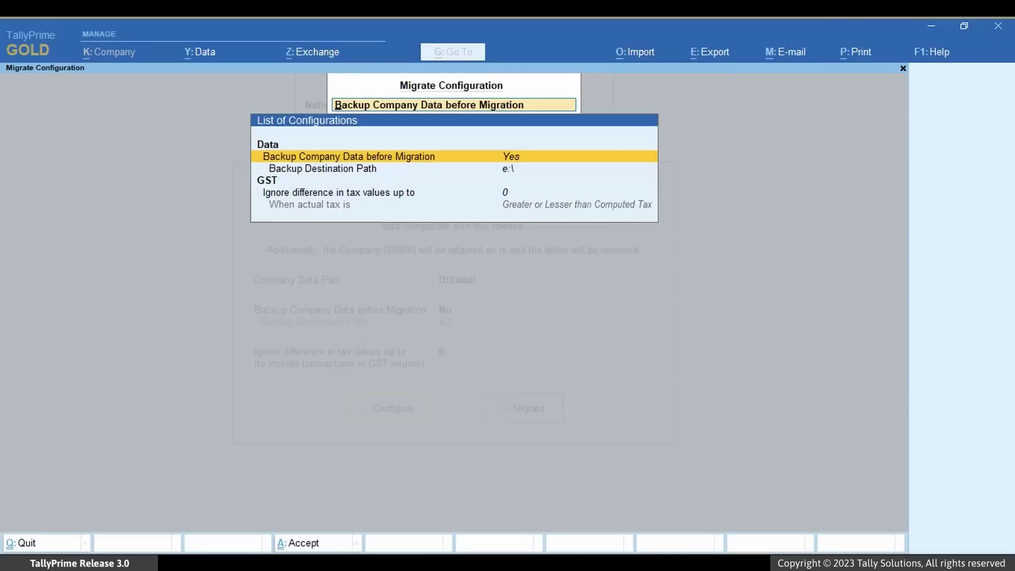
key("Return")
key("Return")
key("Down")
key("Return")
key("Down")
key("Return")
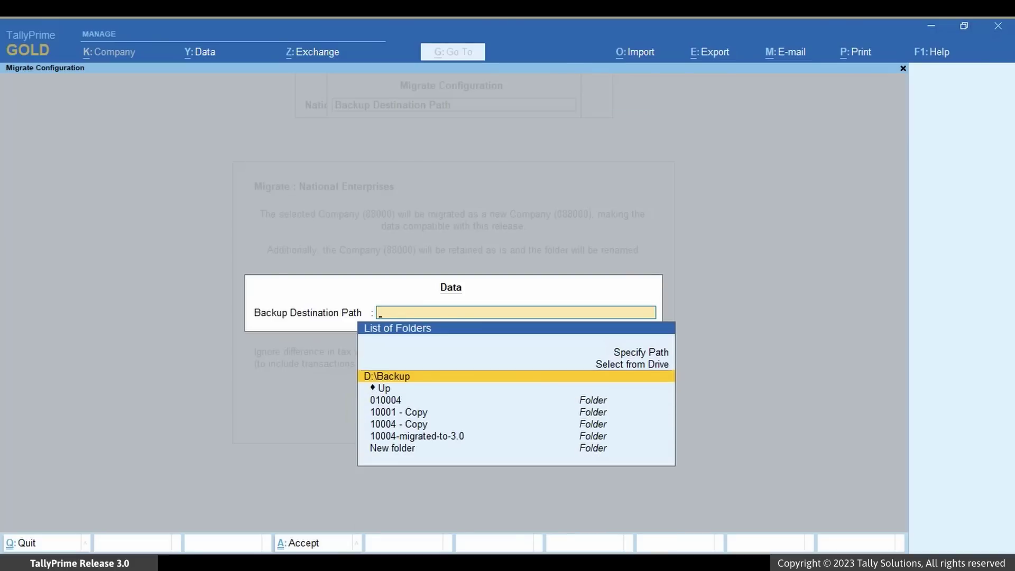
key("Return")
key("Down")
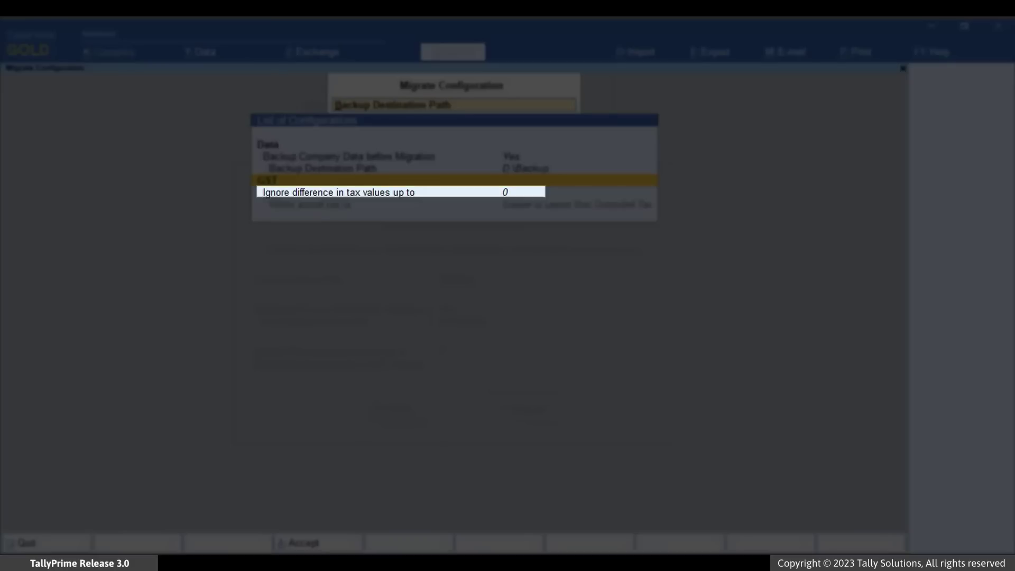
key("Return")
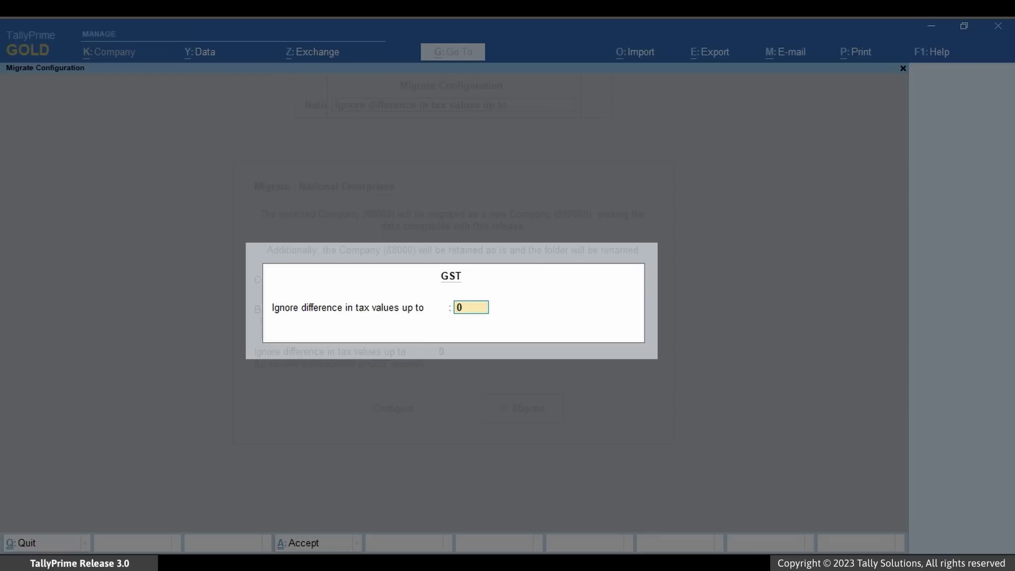
- Browse the When actual tax is options and keep Greater or Lesser than Computed Tax with a 0 ignore limit
type("1")
key("Return")
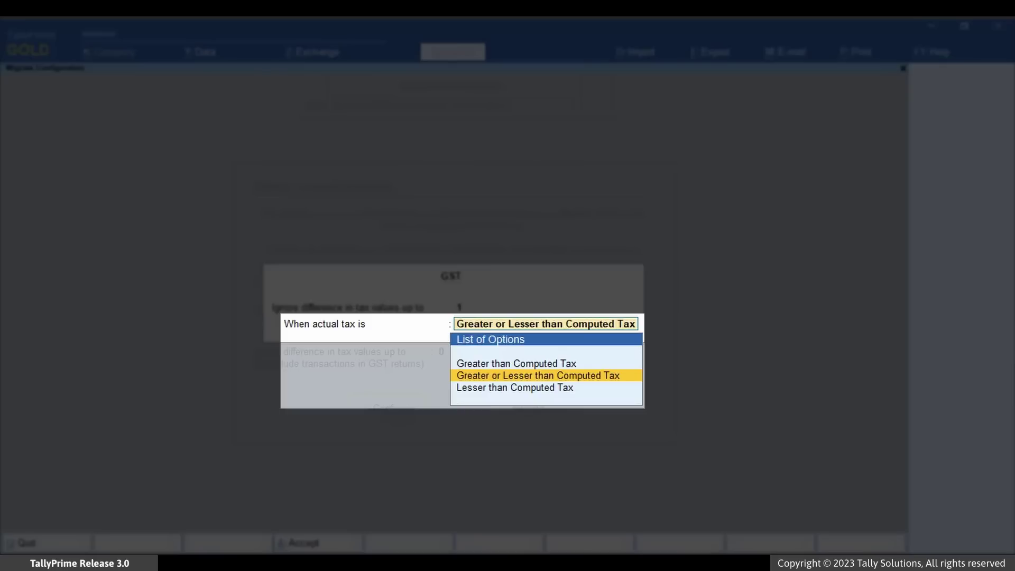
key("Up")
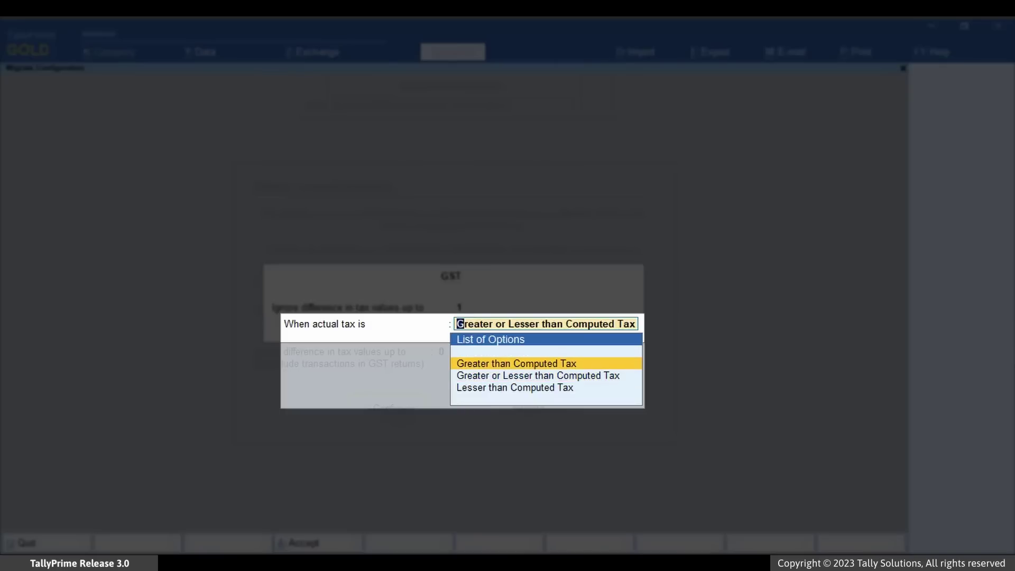
key("Down")
key("Down")
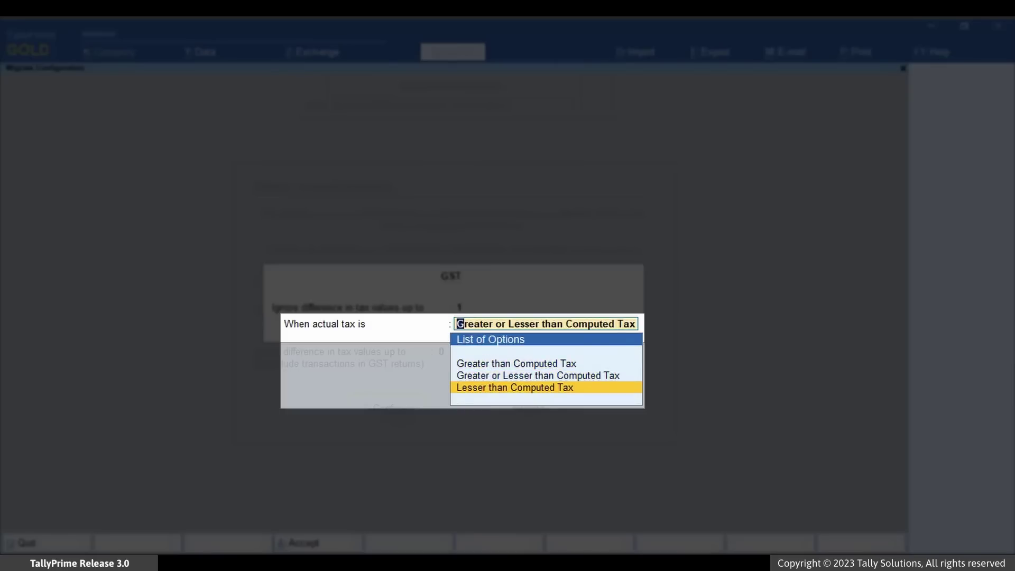
key("Up")
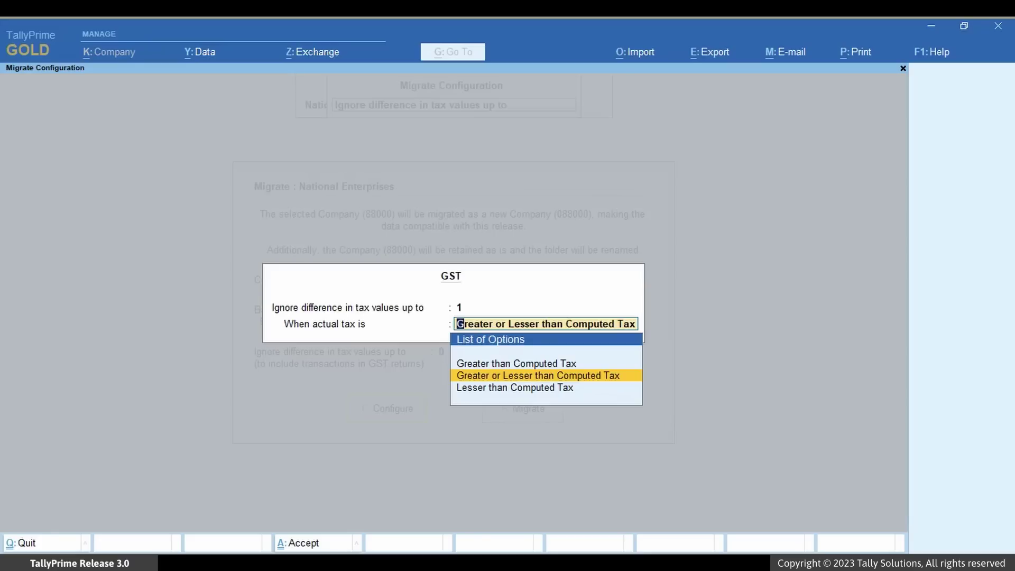
key("BackSpace")
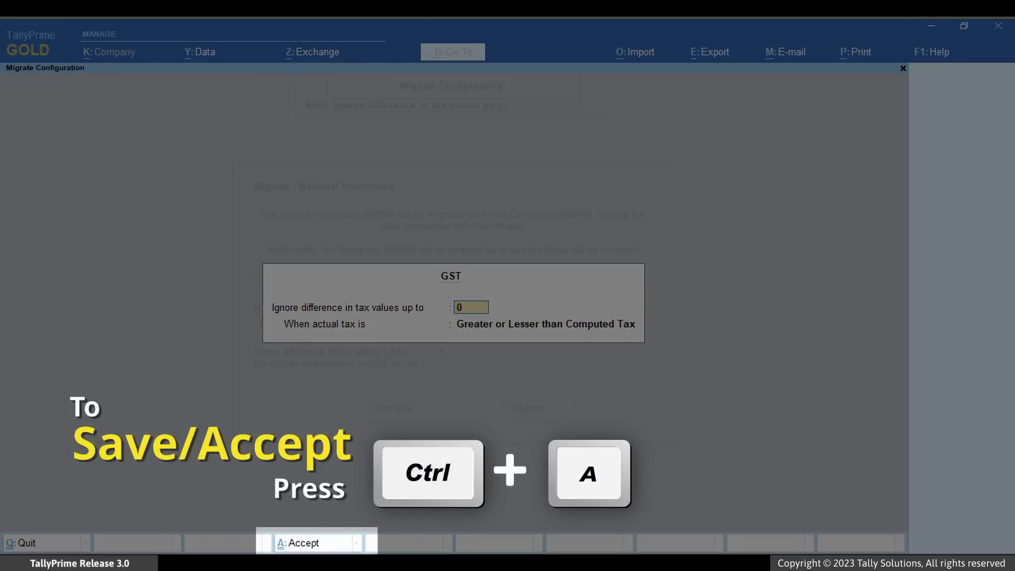
- Save the configuration and run the migration of National Enterprises, logging in with username and password
key("ctrl+a")
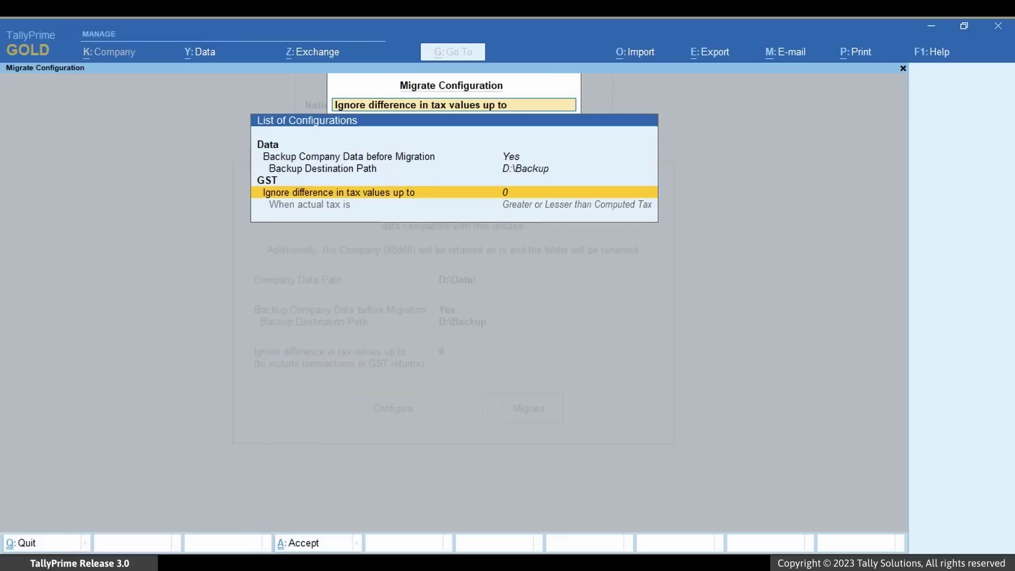
key("ctrl+a")
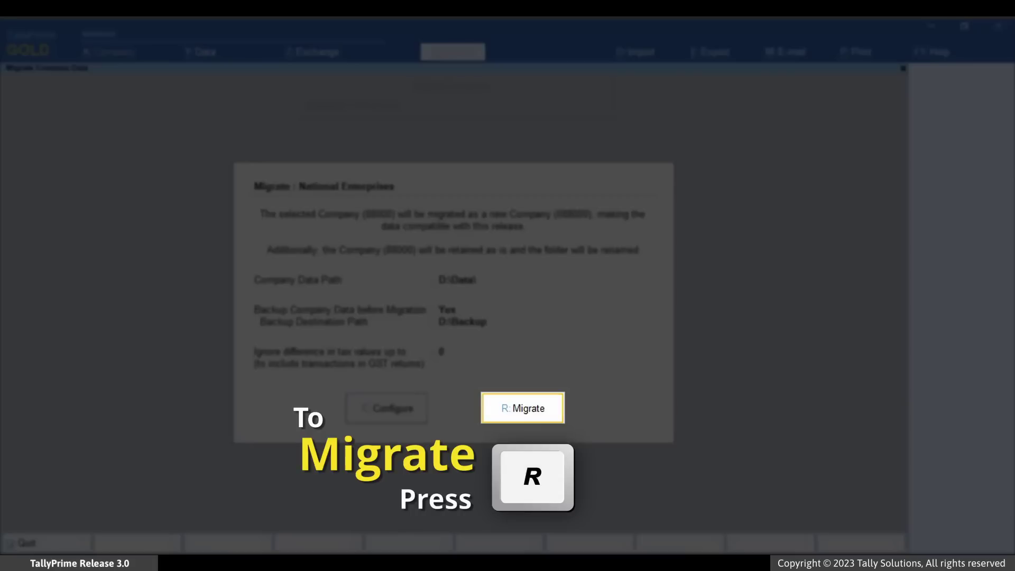
key("r")
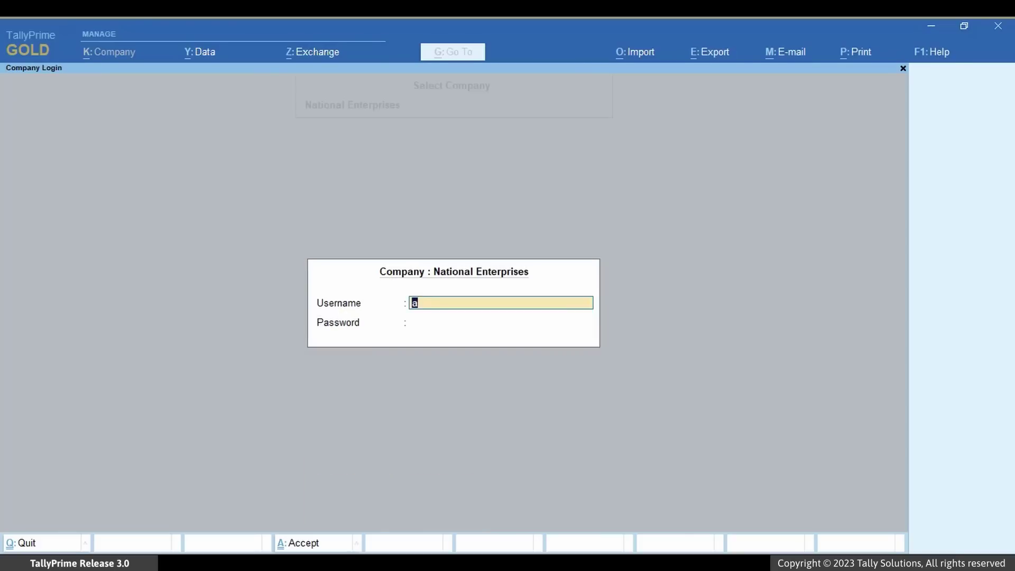
key("Return")
type("a")
key("Return")
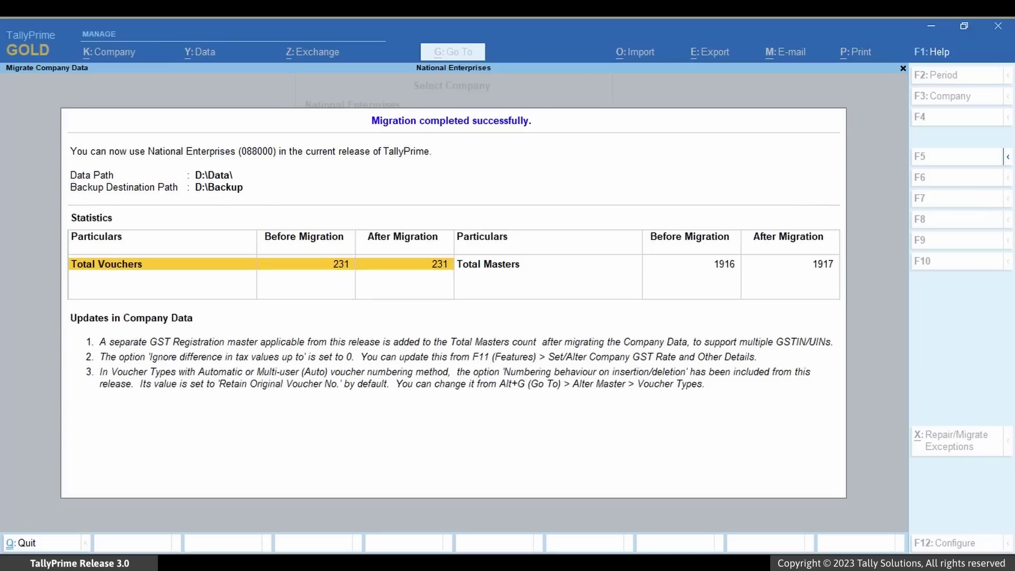
- Switch the migration summary to Detailed view (Alt+F5) to list voucher and master counts by type
key("alt")
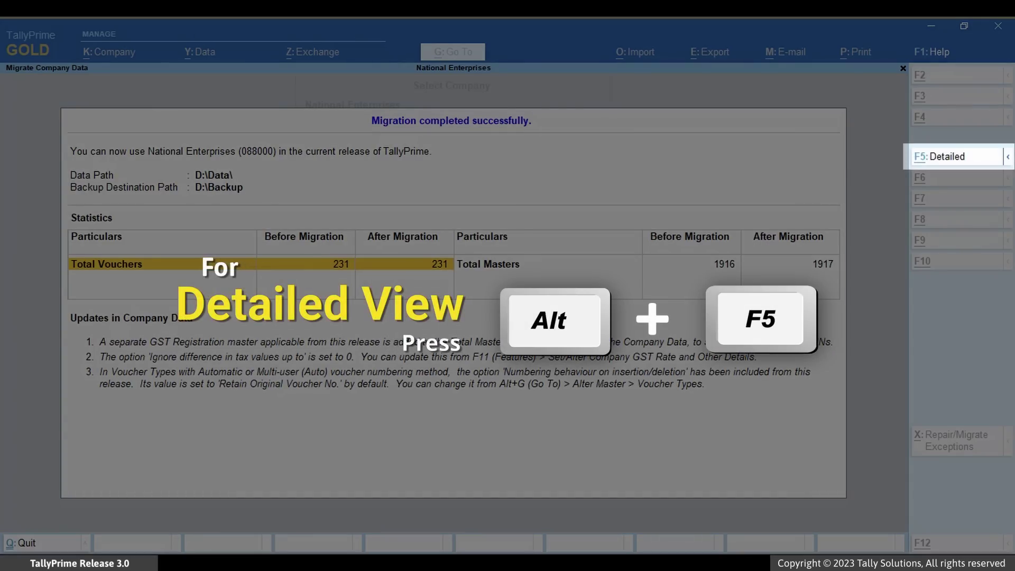
key("alt+F5")
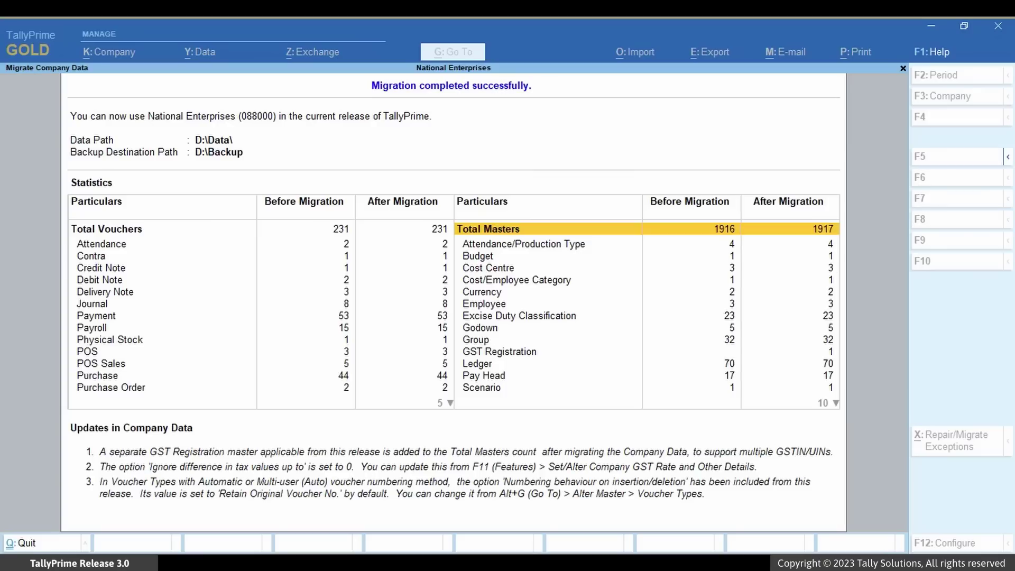
- Close the migration summary and log in to the migrated National Enterprises
key("Return")
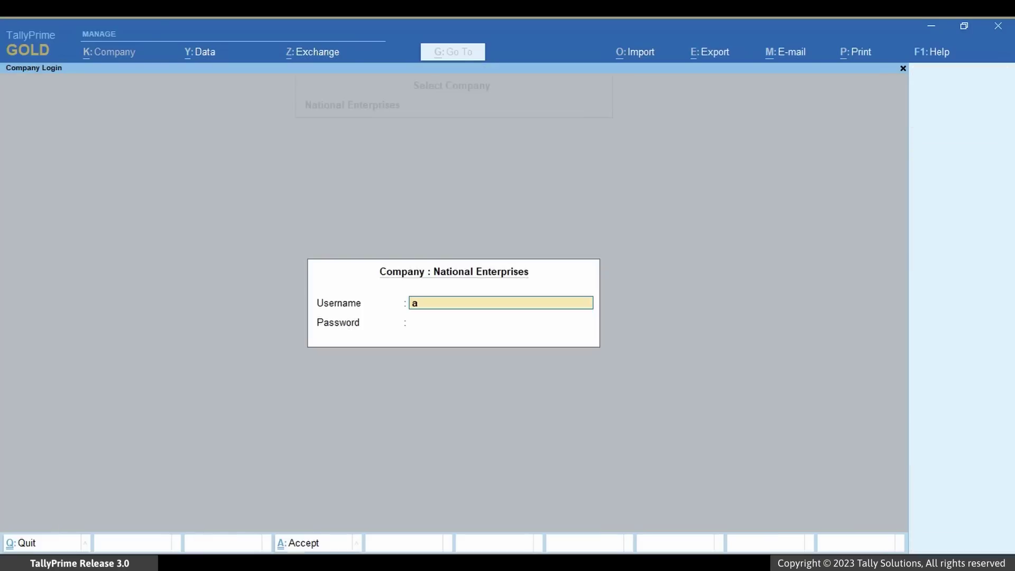
key("Return")
type("a")
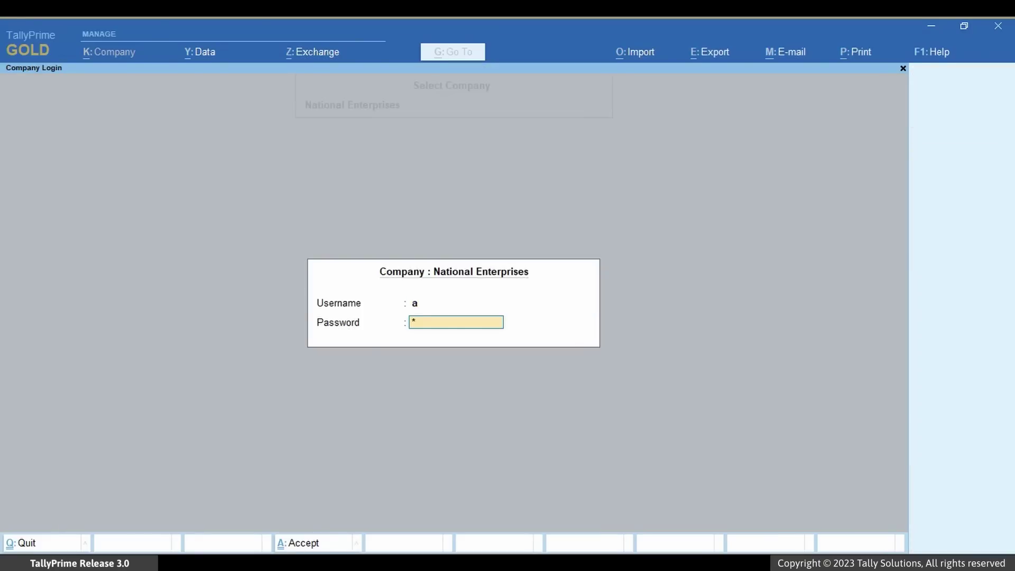
key("Return")
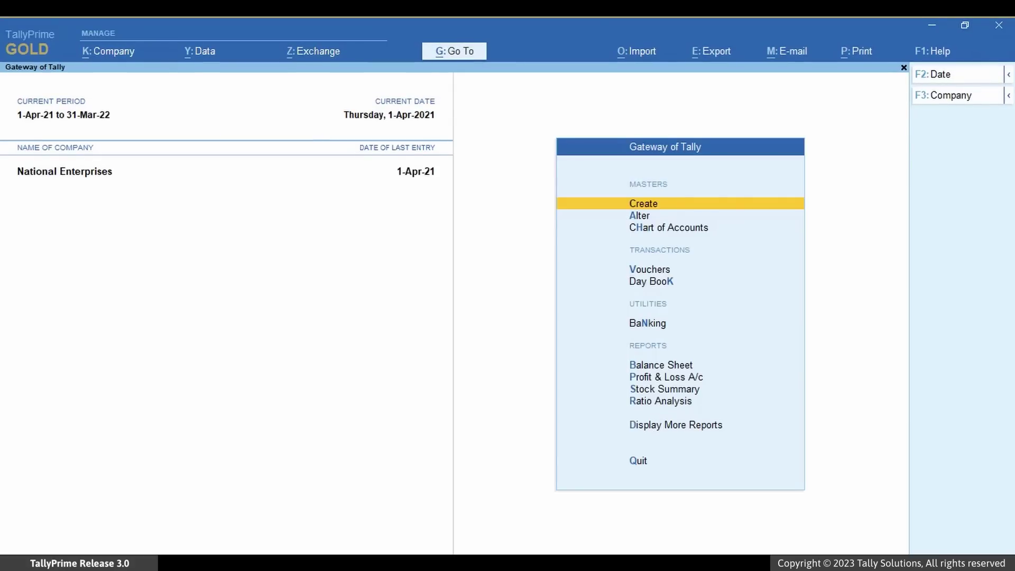
- Open the company selection list via K: Company > Select
key("alt+k")
key("Down")
key("Down")
key("Down")
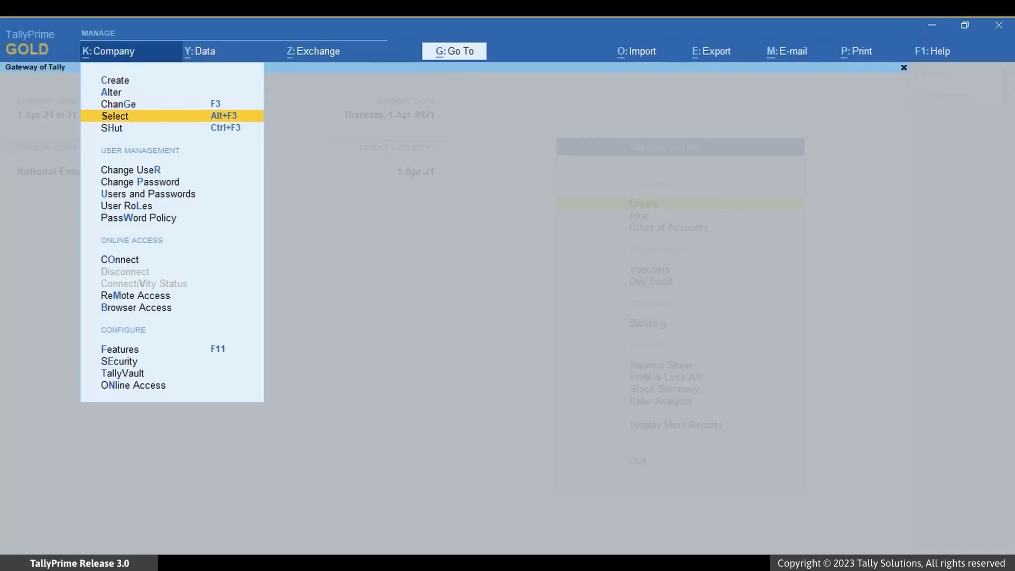
key("Return")
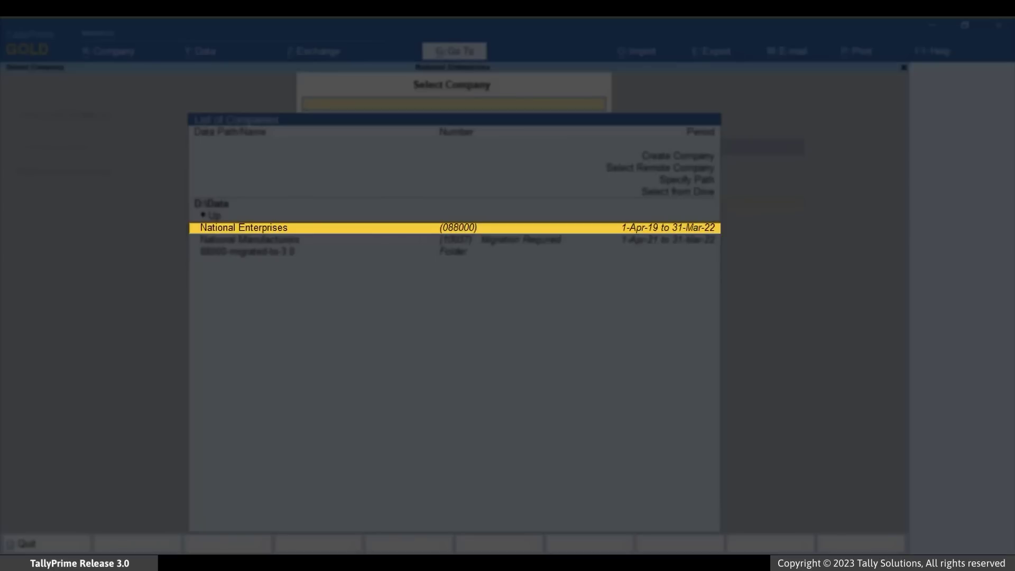
- Select the National Enterprises copy in D:\Data\exceptions and run its migration
left_click(249, 239)
left_click(248, 251)
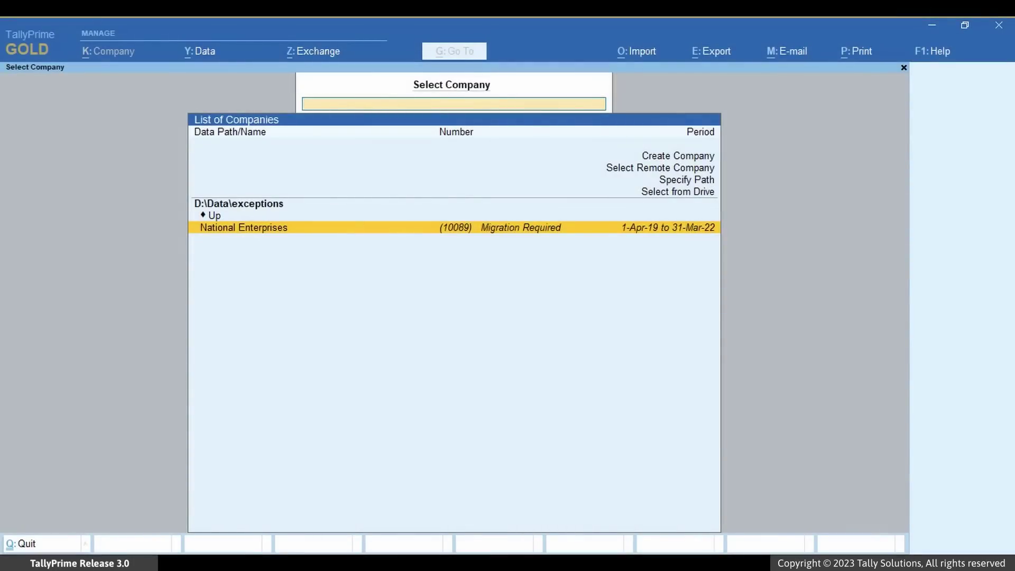
key("Return")
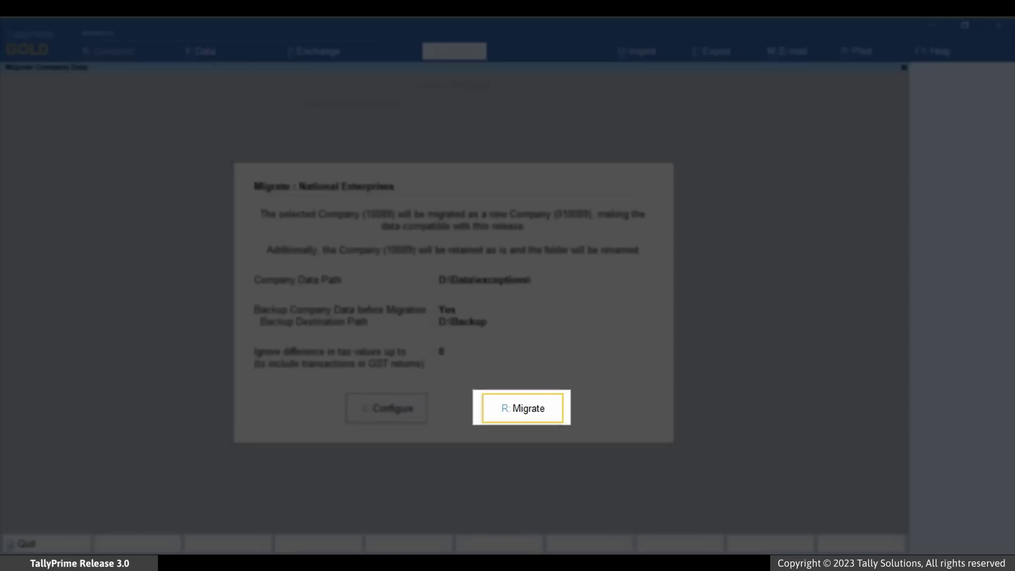
key("r")
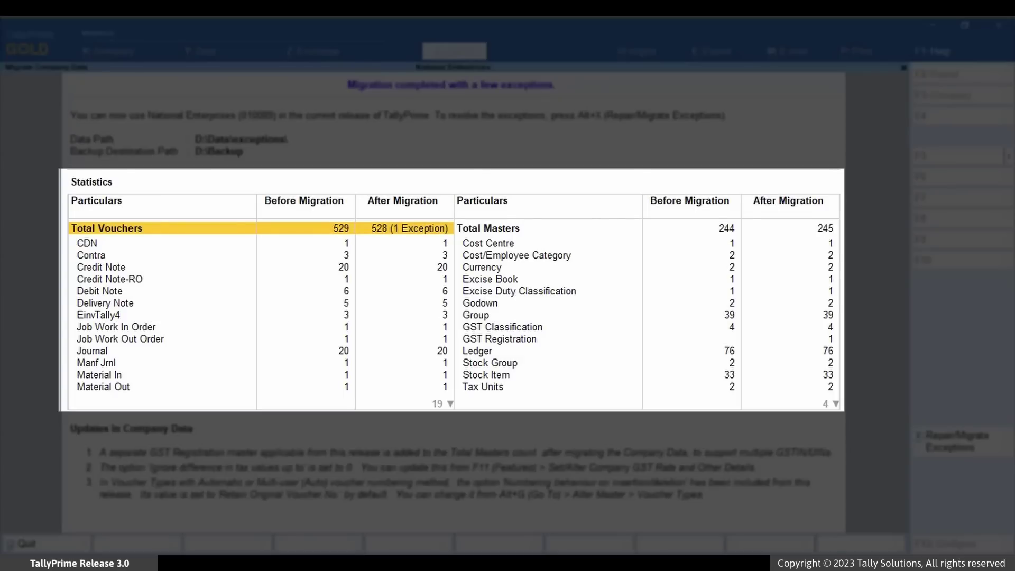
- Move down the voucher-type statistics to the Sales row showing 186 before and 185 after (1 Exception)
key("Down")
key("Down")
key("Down")
key("Down")
key("Down")
key("Down")
key("Down")
key("Down")
key("Down")
key("Down")
key("Down")
key("Down")
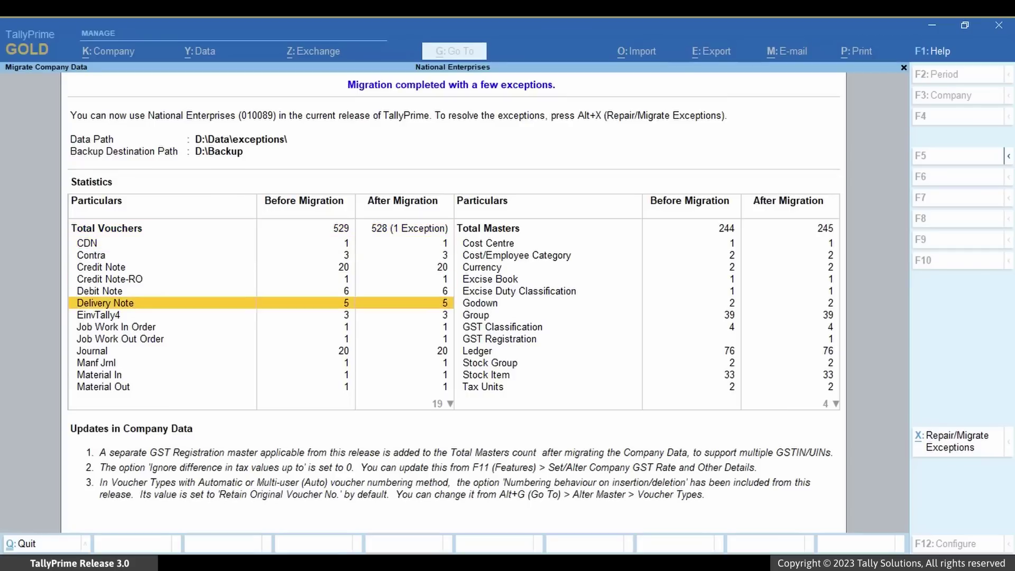
key("Down")
key("Down")
key("Down")
key("Down")
key("Down")
key("Down")
key("Down")
key("Down")
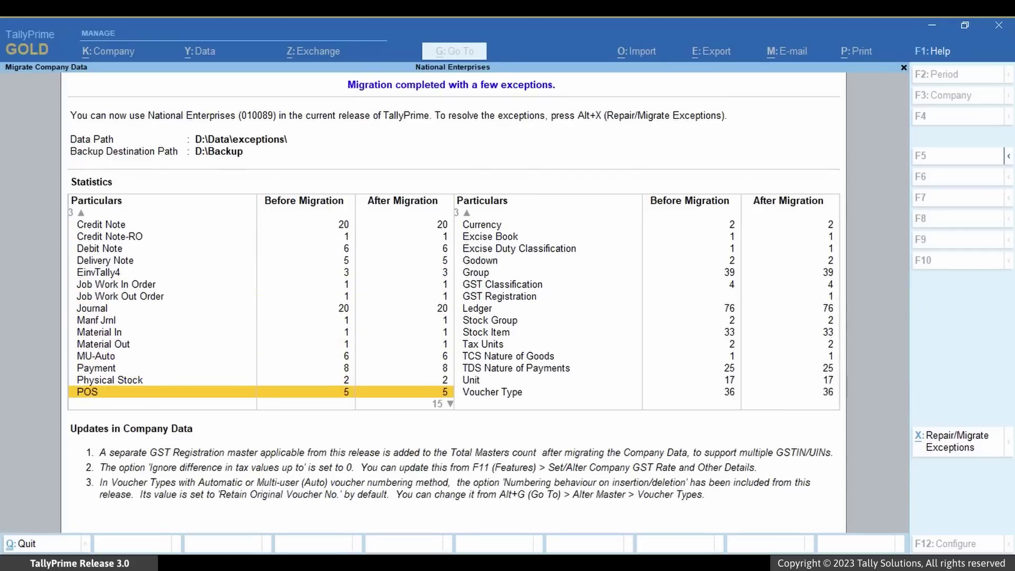
key("Down")
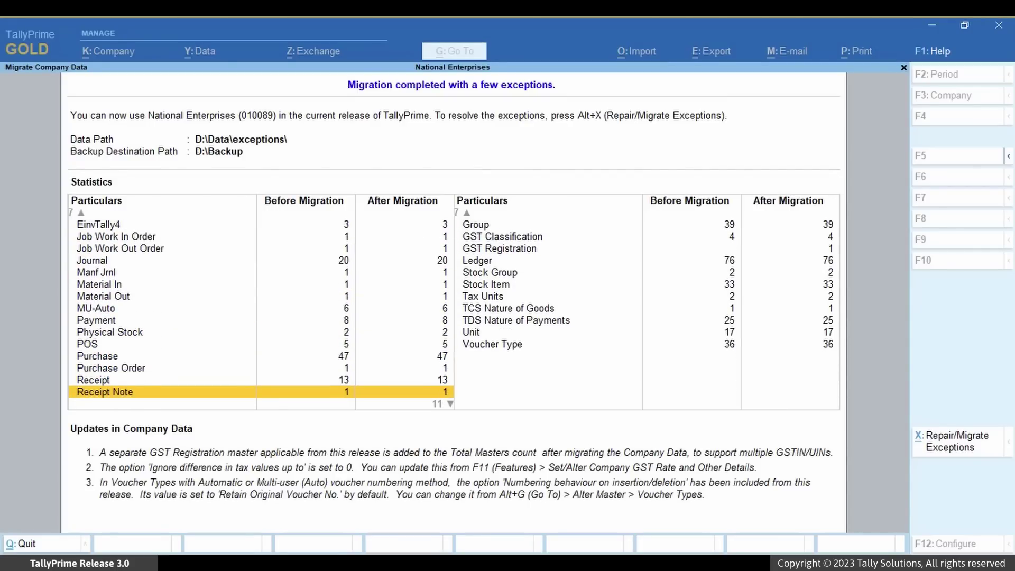
key("Down")
key("Down")
key("Down")
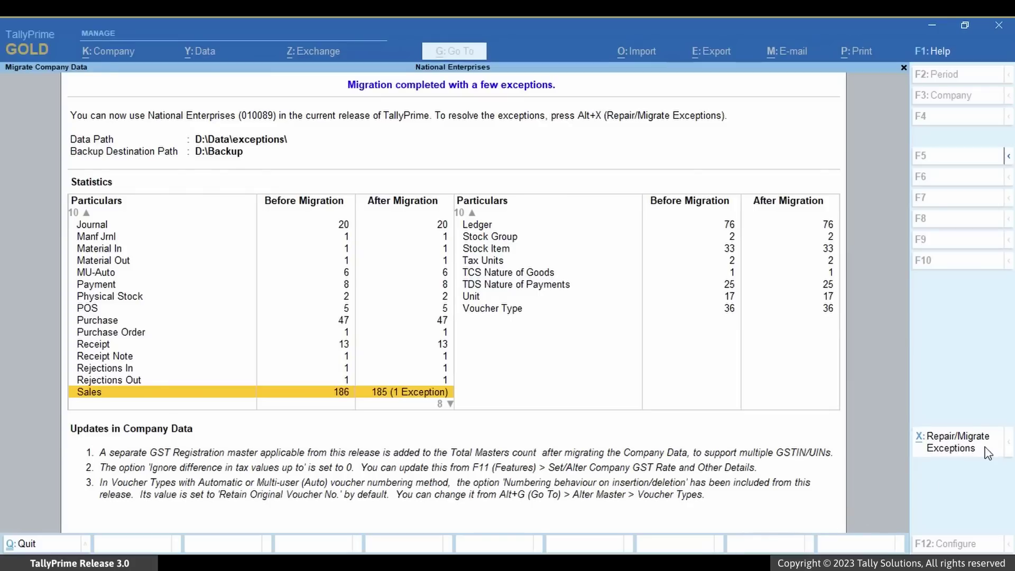
- Open Repair/Migrate Exceptions and drill into the voucher-date exception to list the affected Sales voucher
left_click(984, 452)
key("Down")
key("Return")
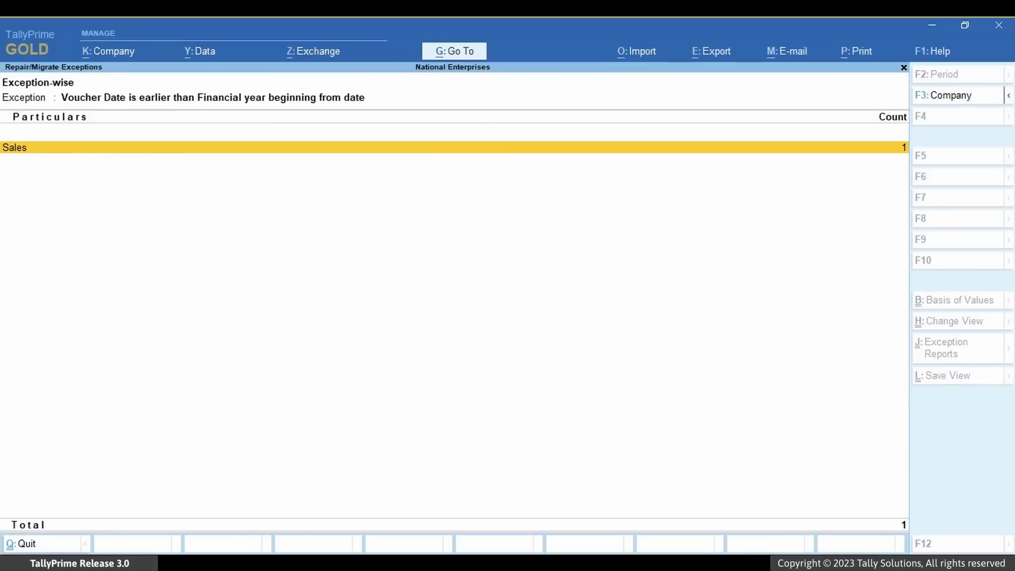
key("Return")
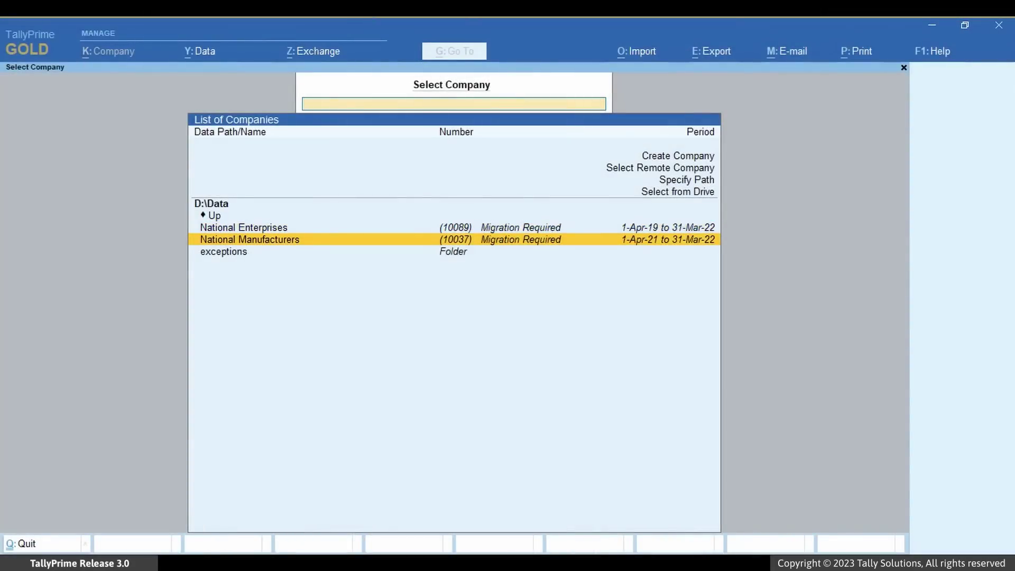
- Select National Manufacturers, log in, and interrupt its migration partway with Esc
key("Return")
key("Return")
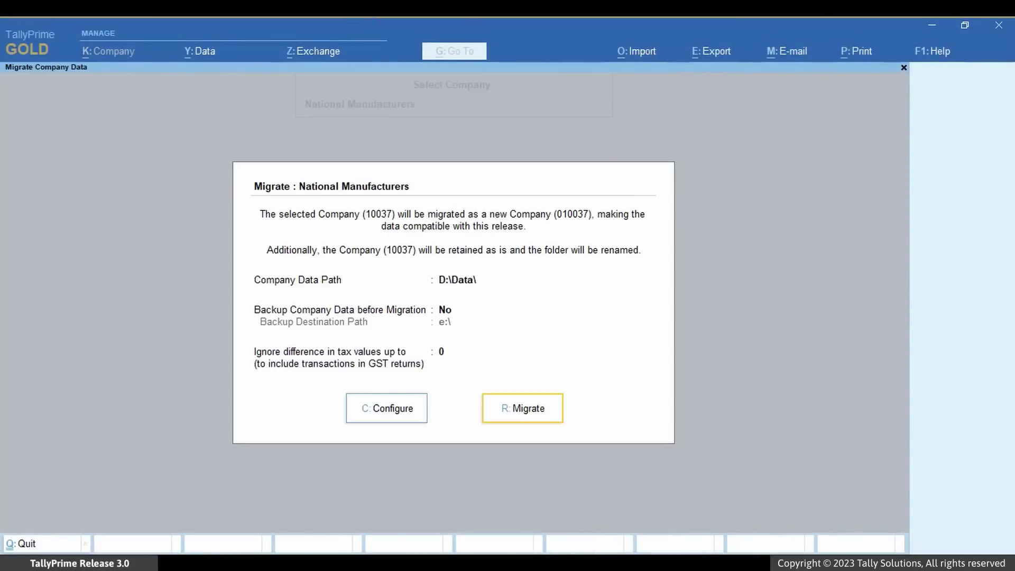
key("Return")
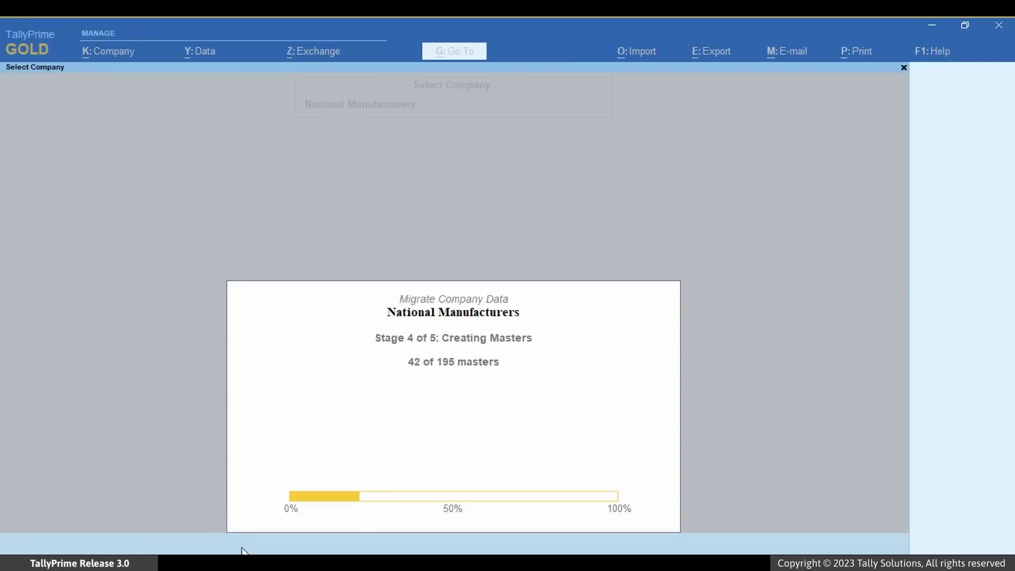
key("Escape")
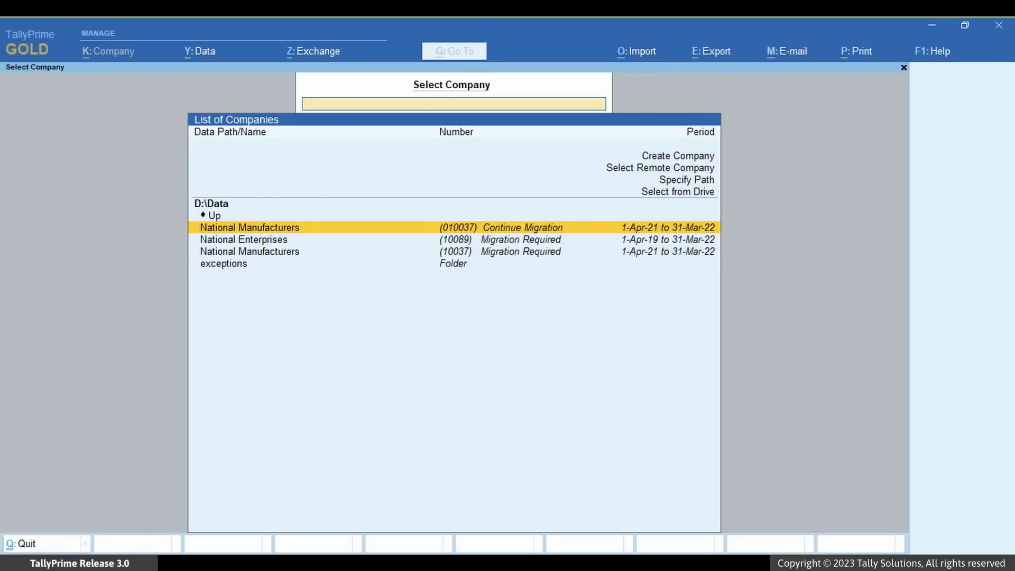
- Log in to National Manufacturers (010037) with the username and password and complete its interrupted migration
key("Return")
type("a")
key("Return")
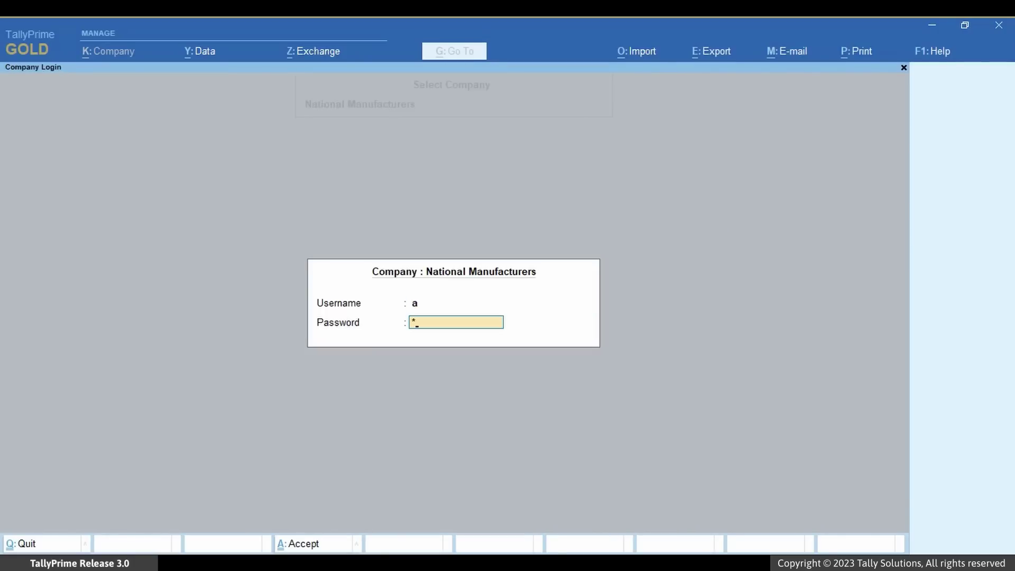
type("a")
key("Return")
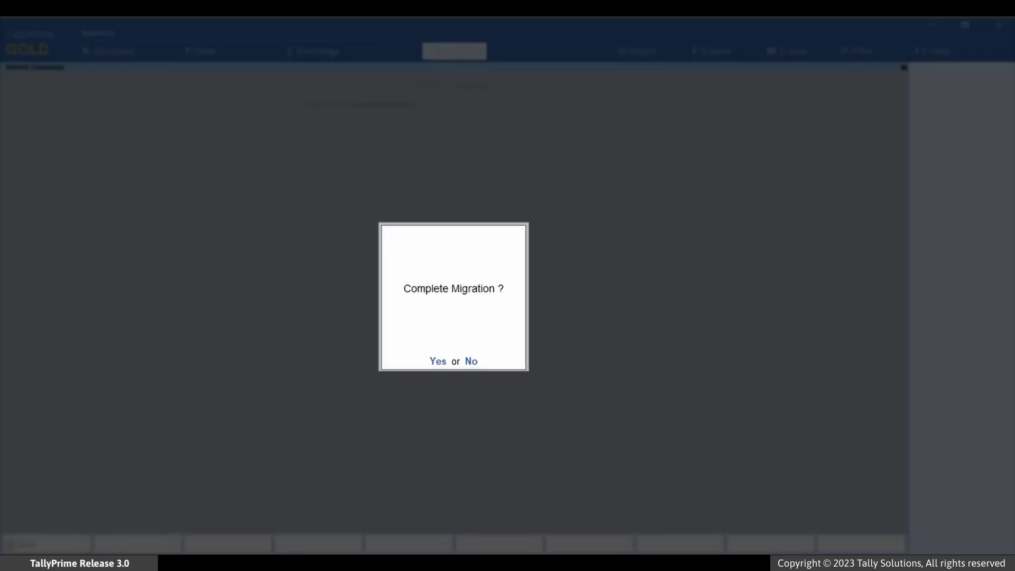
key("Return")
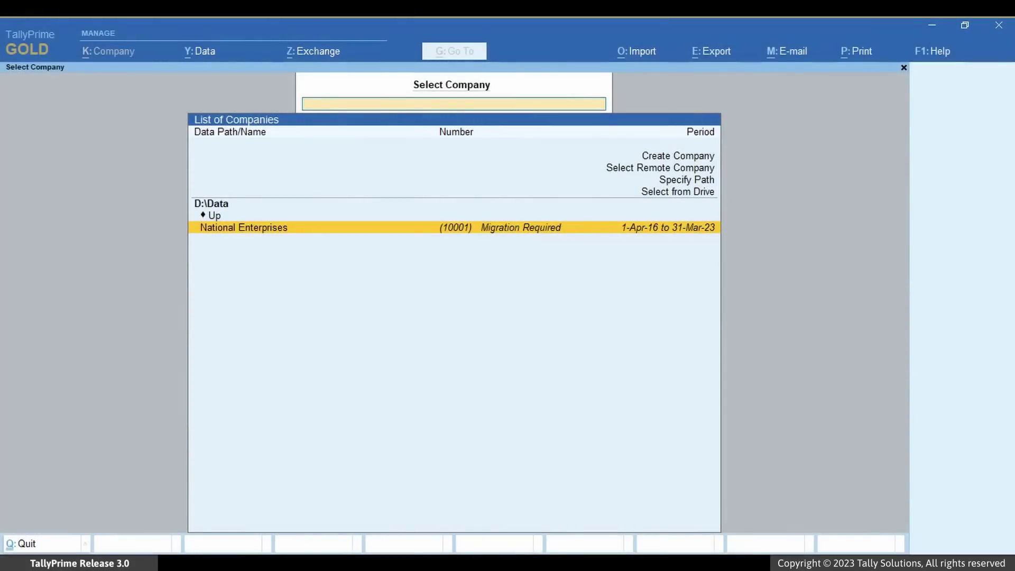
- Log in to National Enterprises and try to migrate it, which fails with 'Migration is currently in progress'
key("Return")
type("a")
key("Return")
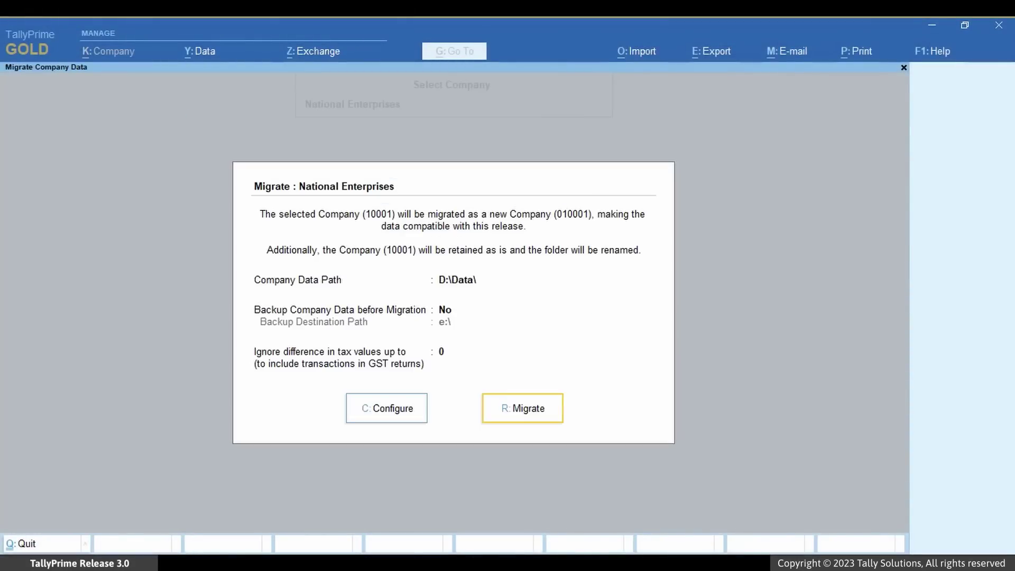
key("Return")
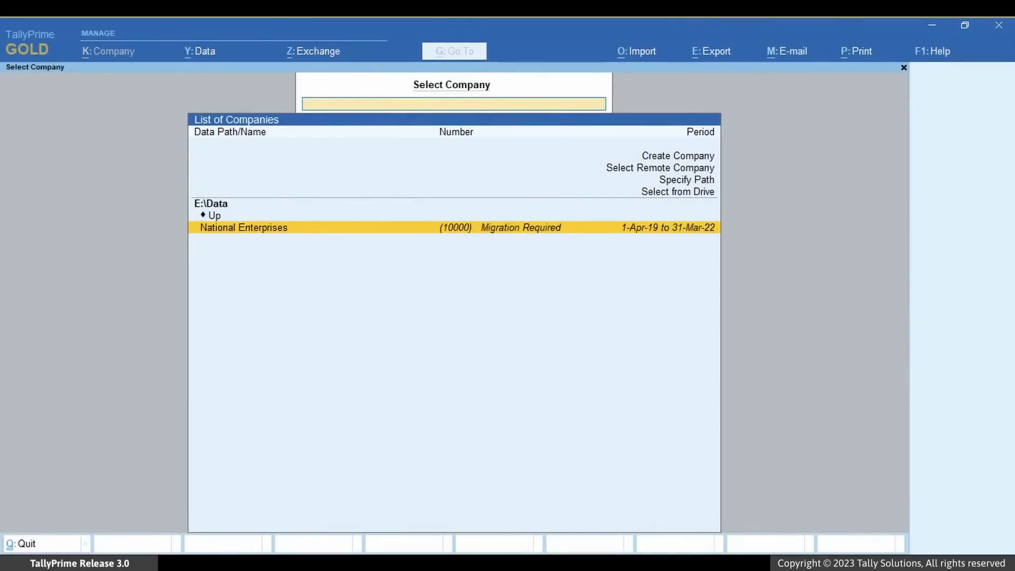
- Log in to National Enterprises from E:\Data, attempt migration, and dismiss the insufficient disk space error
key("Return")
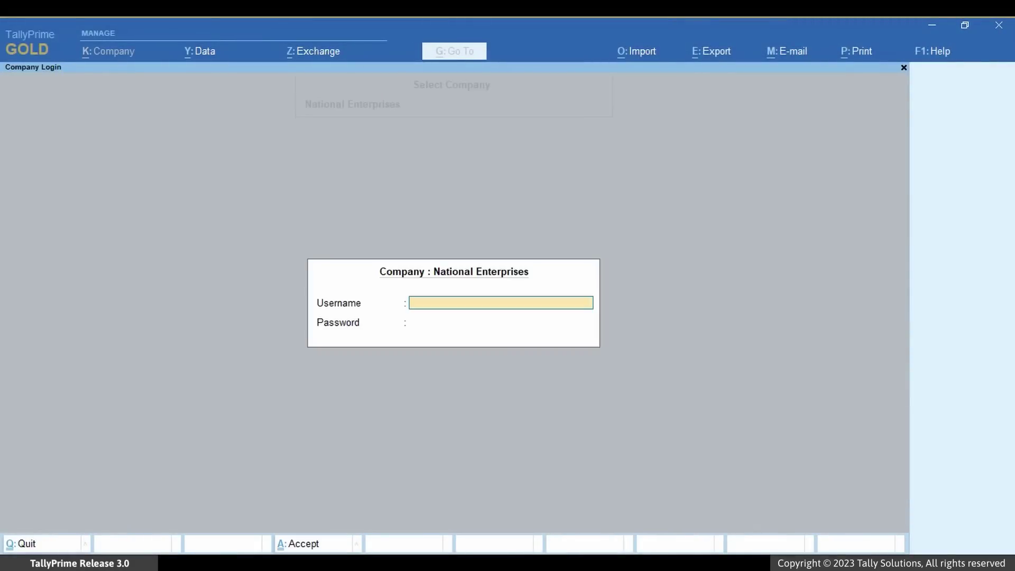
type("a")
key("Return")
key("Return")
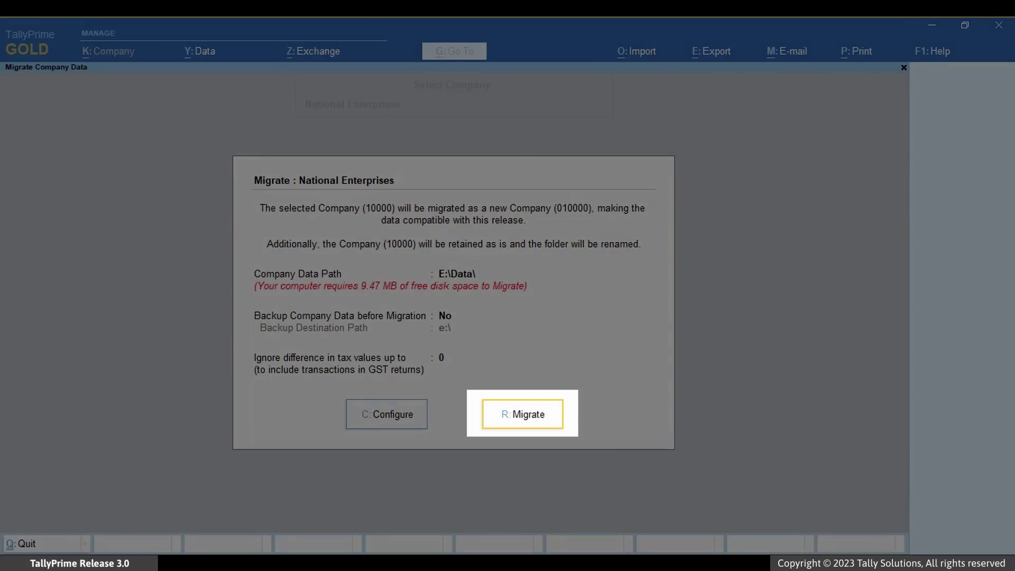
key("Return")
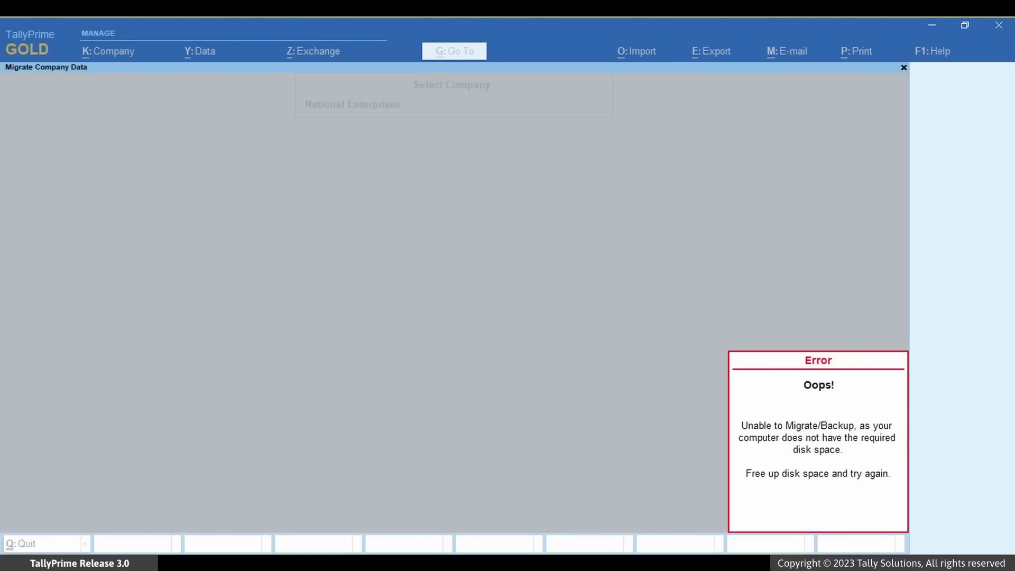
key("Return")
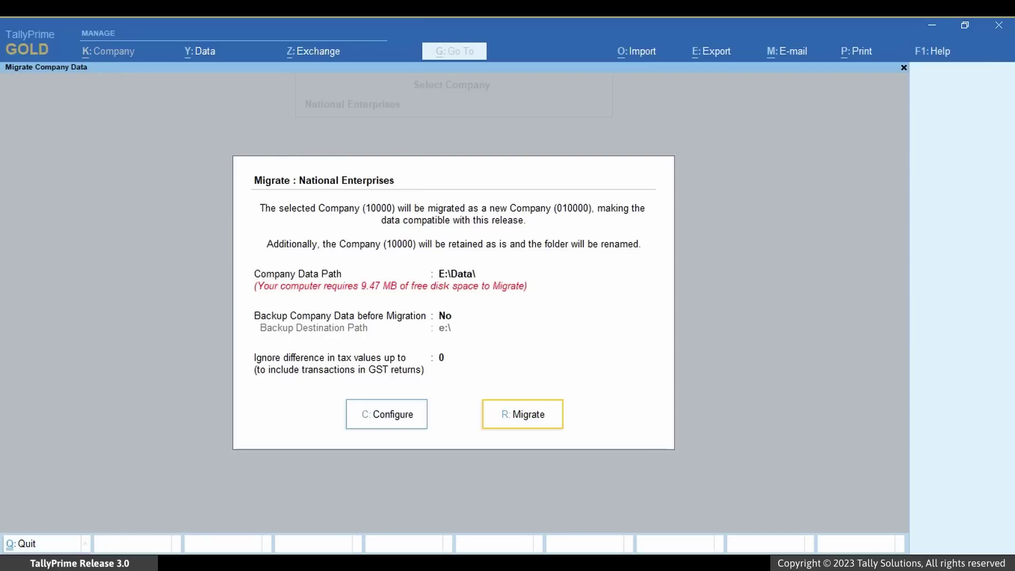
- Turn on Backup Company Data before Migration in the migration configuration and accept it
key("c")
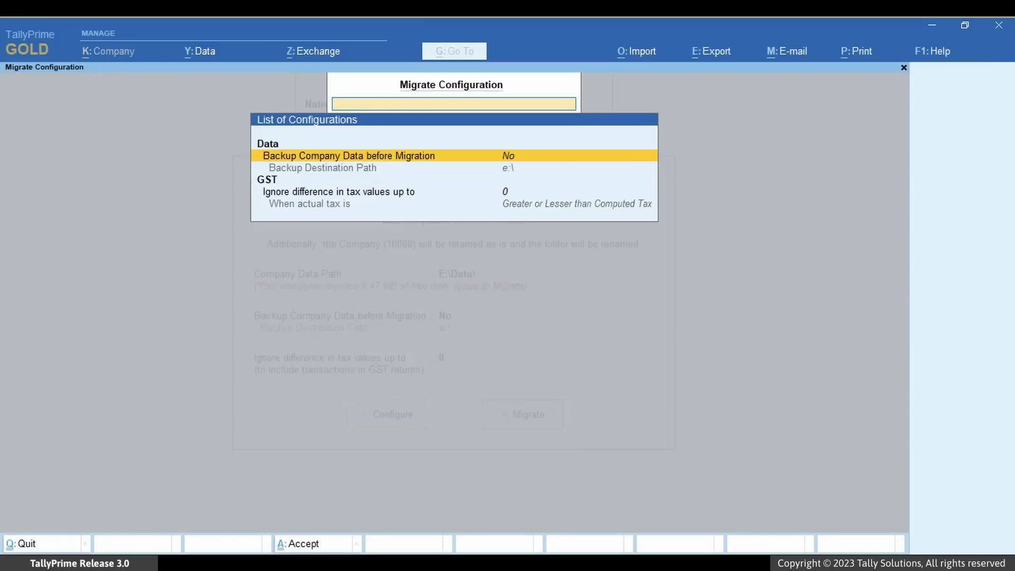
key("Return")
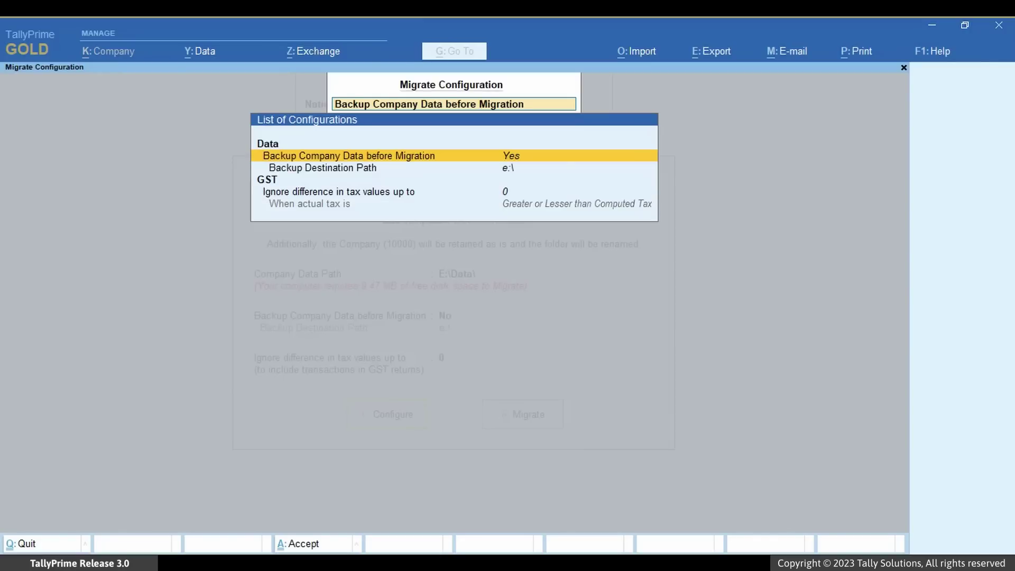
key("ctrl+a")
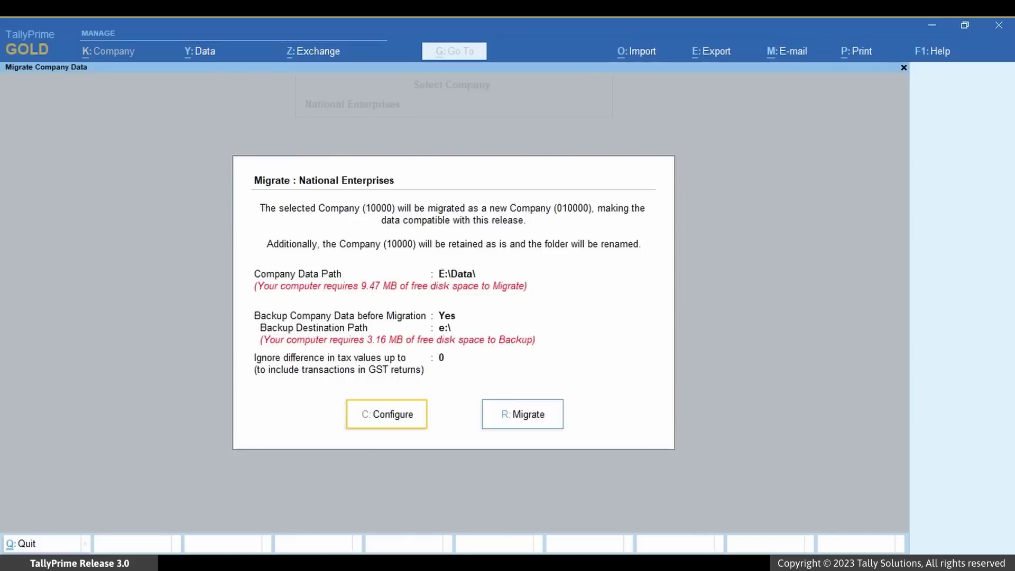
- Set the backup destination to D:\Backup, then switch backup before migration back to No
key("c")
key("Down")
key("Return")
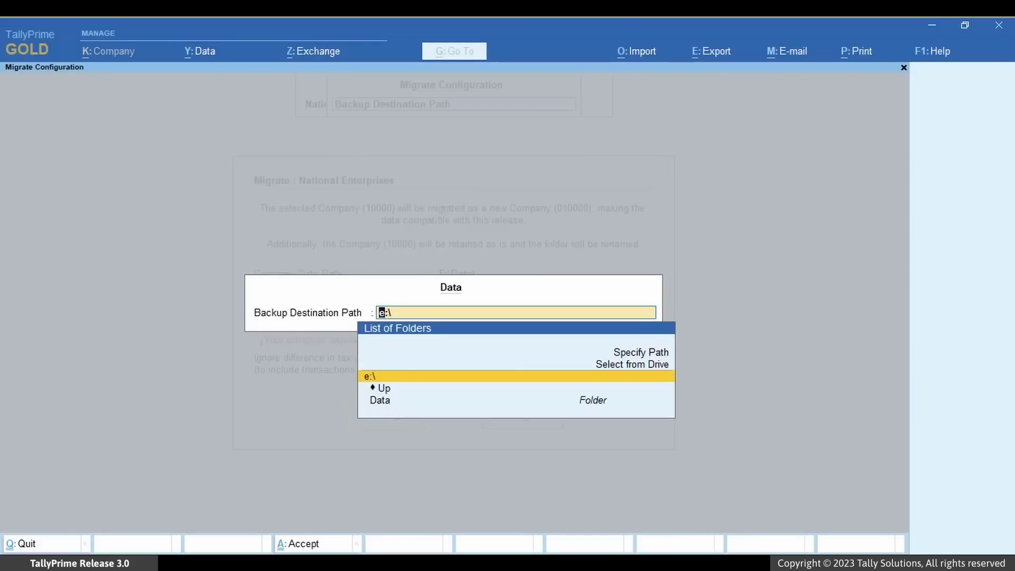
key("Up")
key("Return")
key("Down")
key("Return")
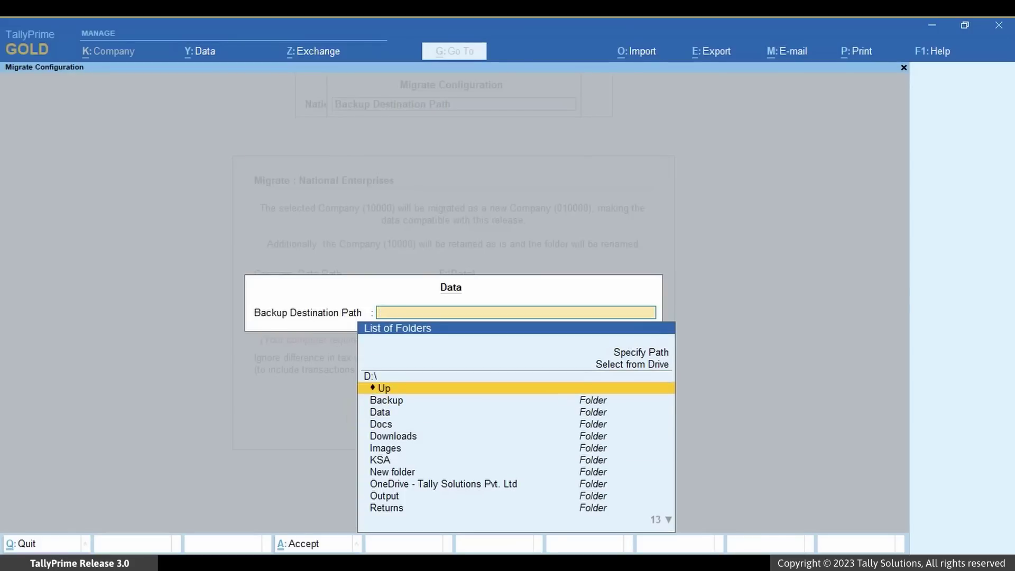
key("Down")
key("Return")
key("Return")
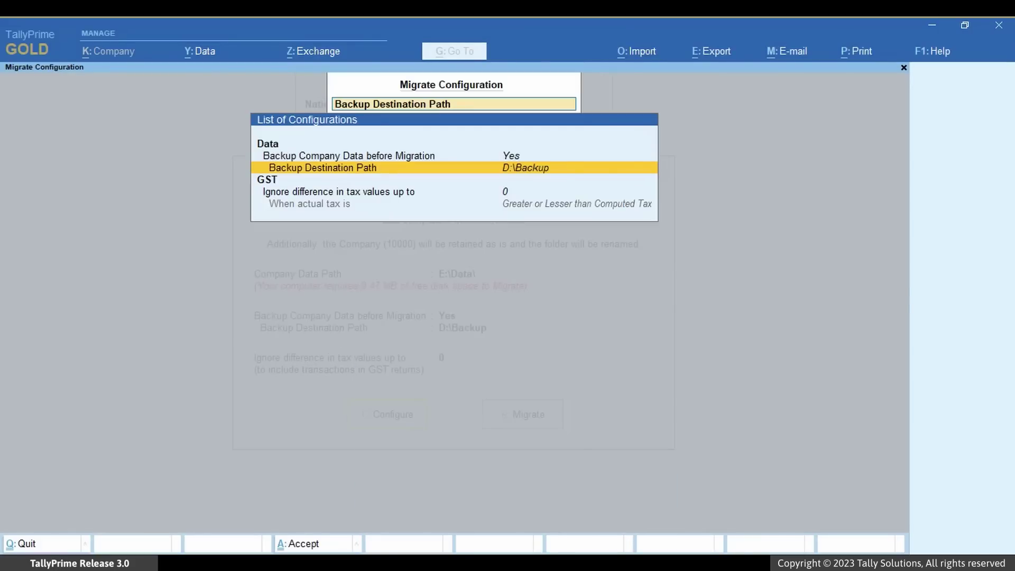
key("Up")
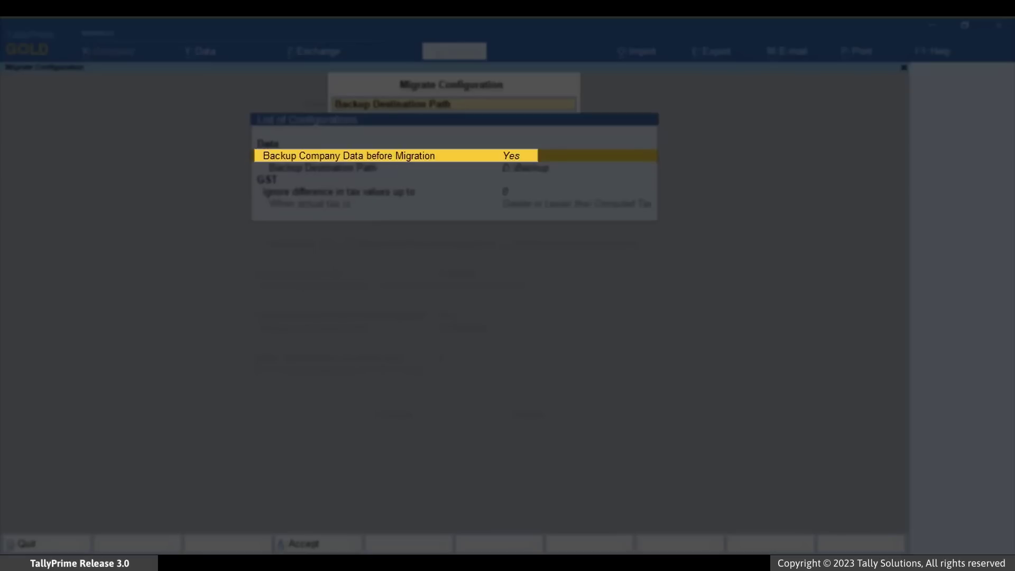
key("n")
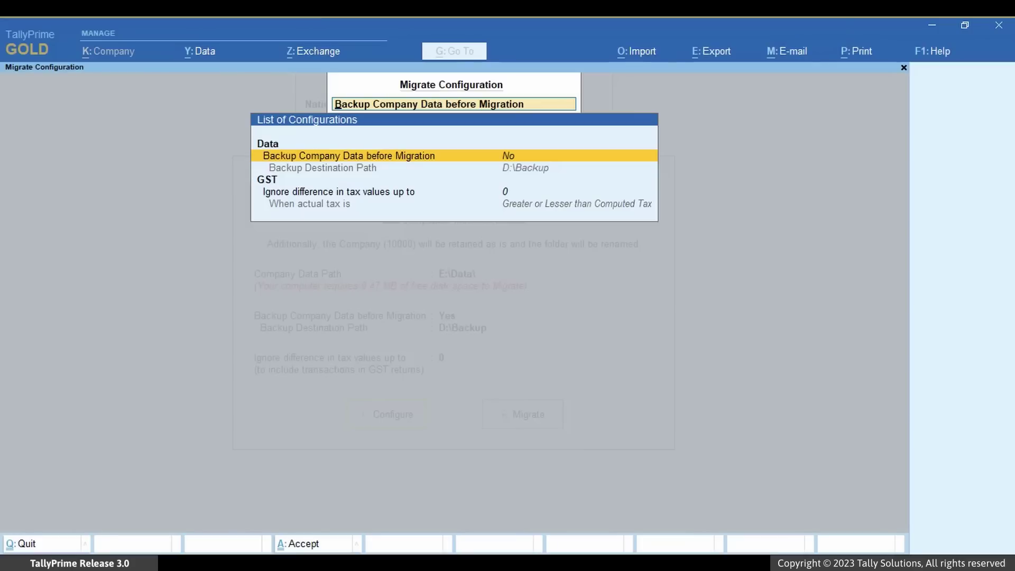